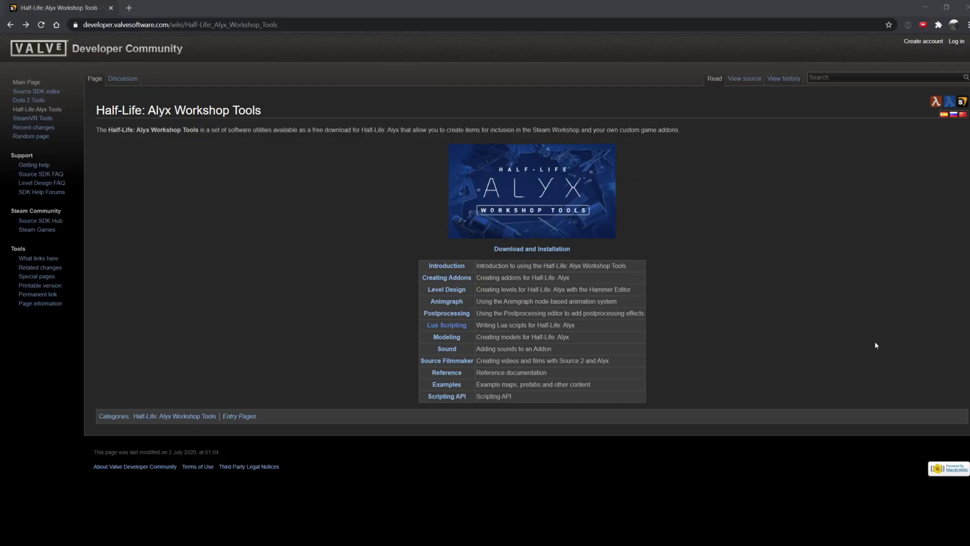
Go from the wiki's Lua Scripting page to the Hello Gordon tutorial
left_click(446, 326)
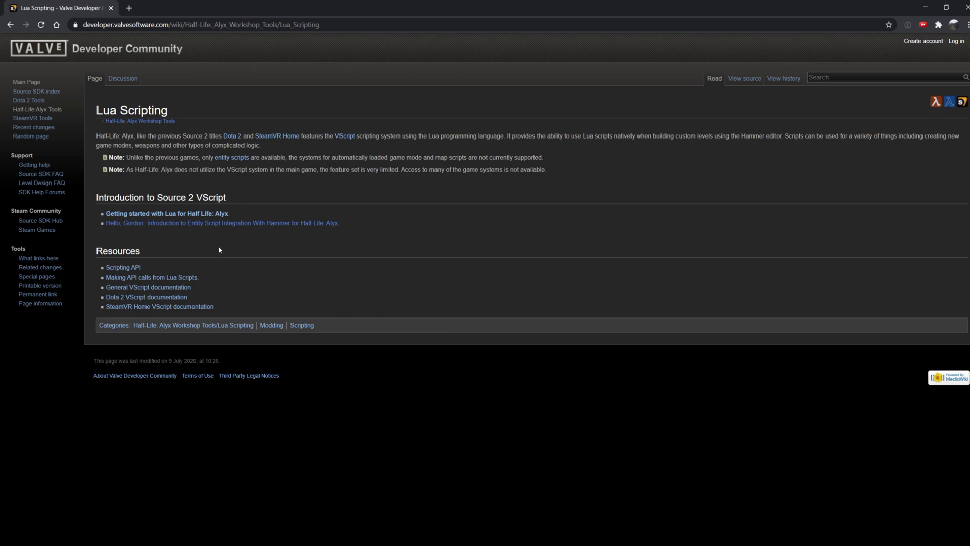
left_click(199, 225)
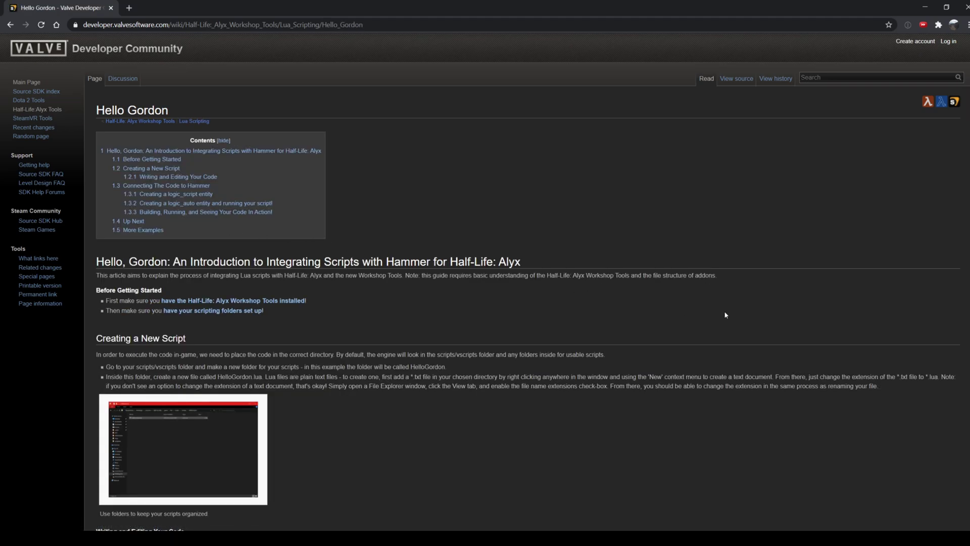
scroll(724, 315, "down", 1)
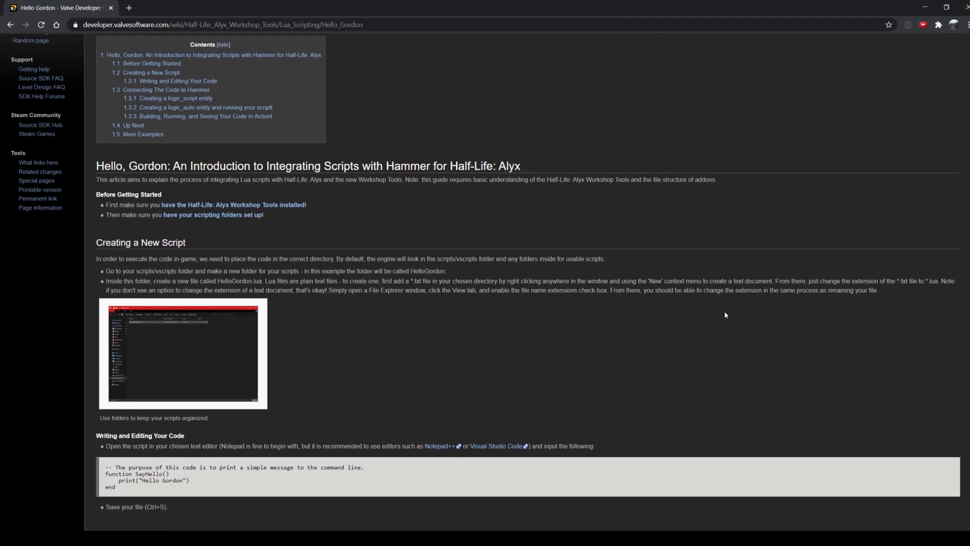
scroll(724, 314, "down", 1)
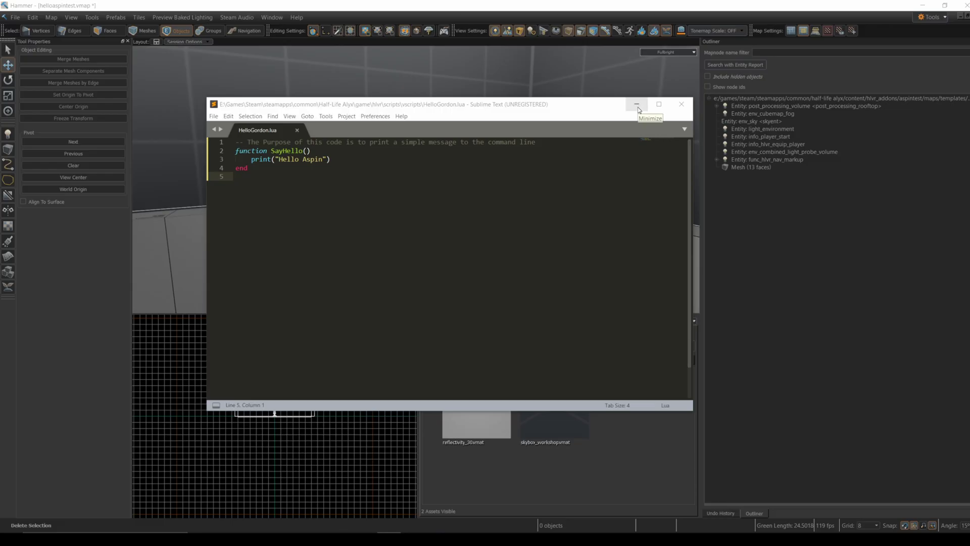
left_click(633, 105)
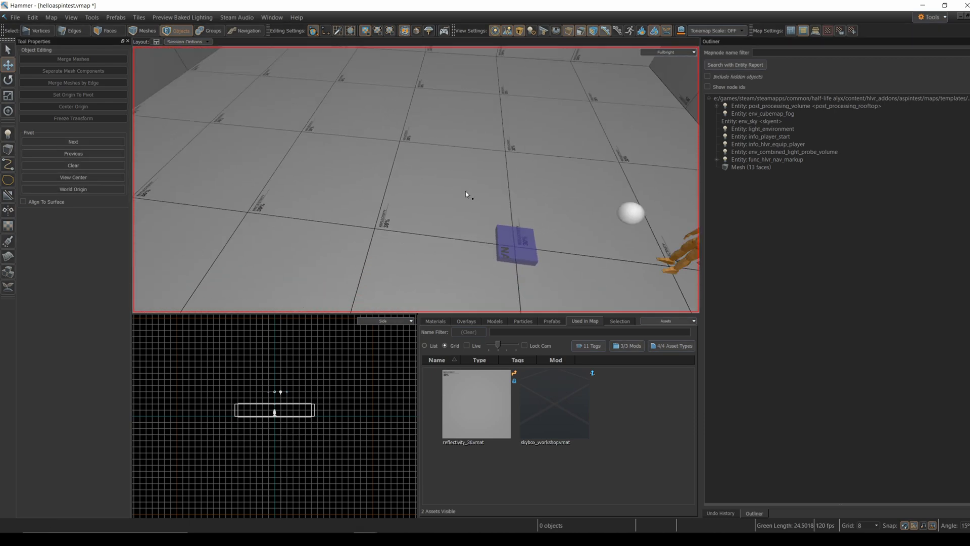
Place a logic_auto entity and move it up onto the back wall
mouse_move(415, 180)
right_mouse_down()
mouse_move(488, 206)
mouse_move(454, 197)
right_mouse_up()
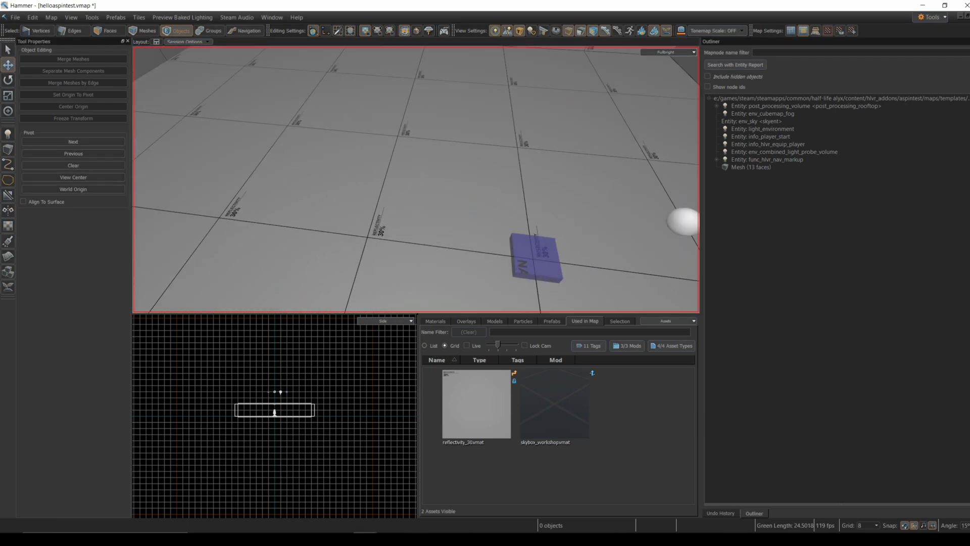
left_click(8, 134)
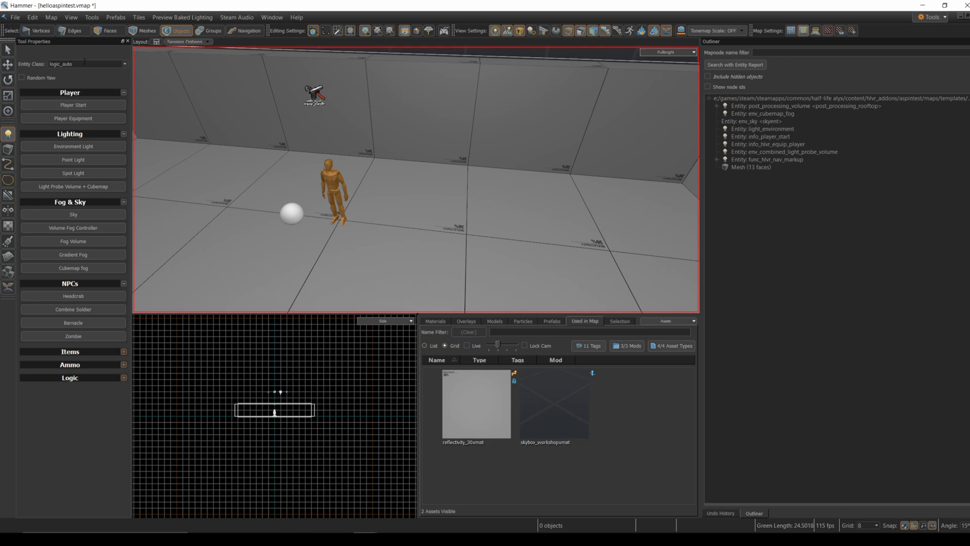
left_click(477, 242)
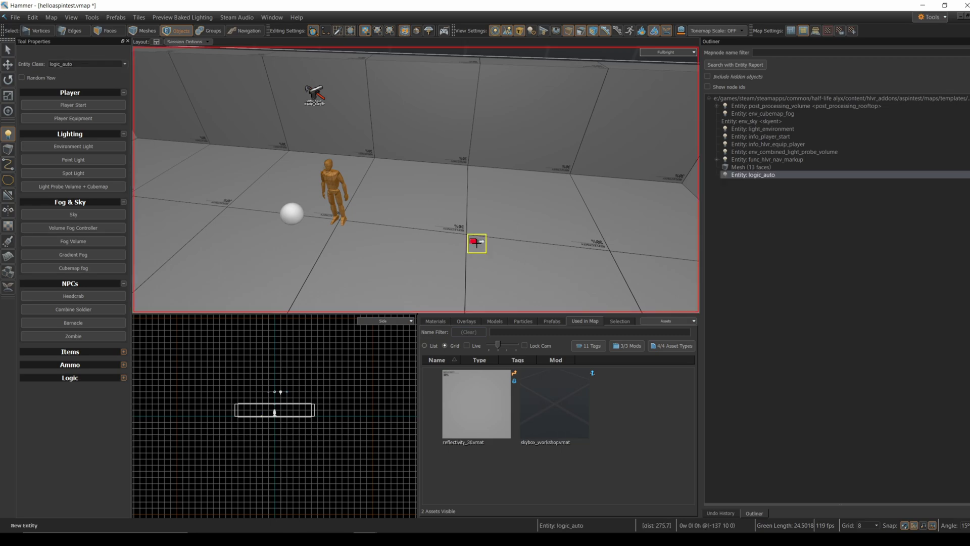
key("t")
left_click_drag(481, 227, 500, 119)
left_click(8, 49)
Place a logic_script entity and move it up onto the back wall beside it
left_click(8, 134)
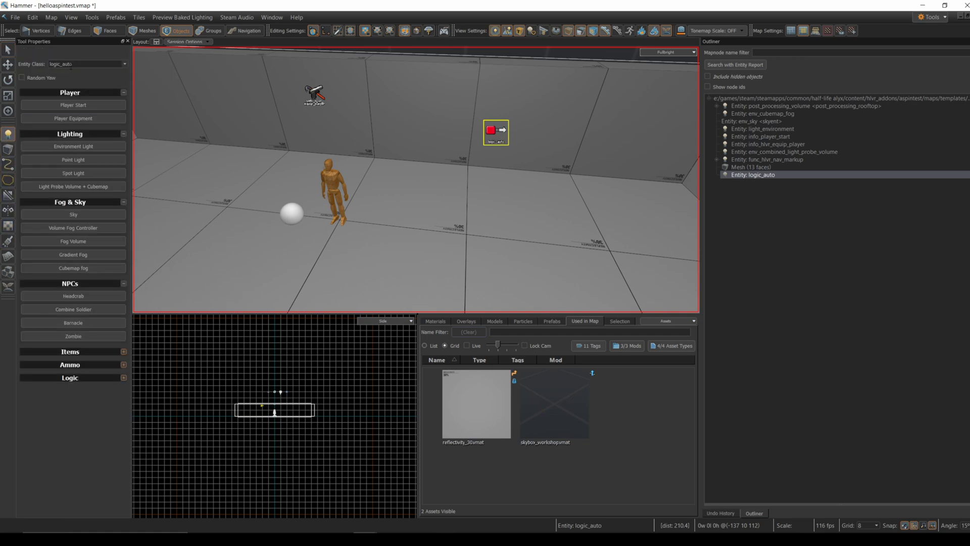
type("sclogic_script")
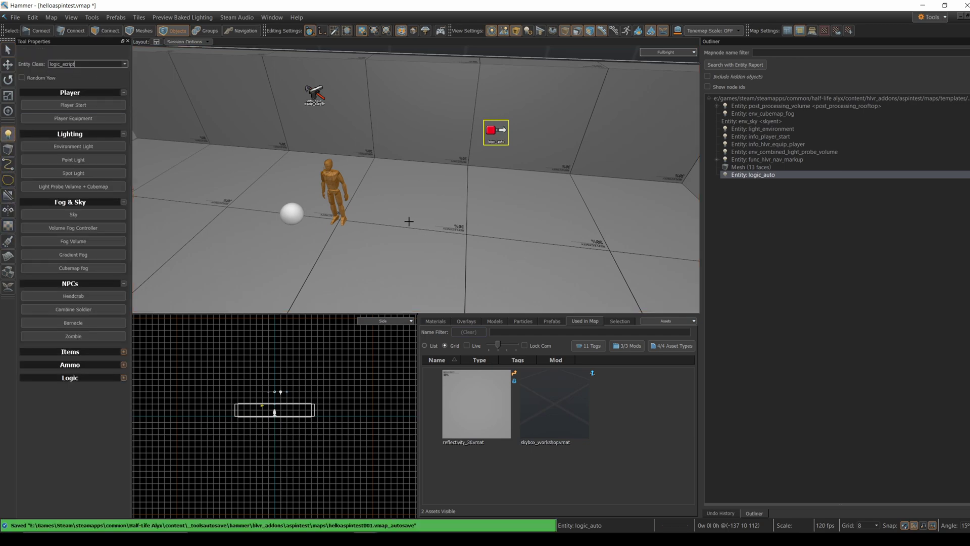
left_click(408, 221)
left_click(7, 64)
left_click_drag(408, 221, 404, 137)
left_click(402, 138)
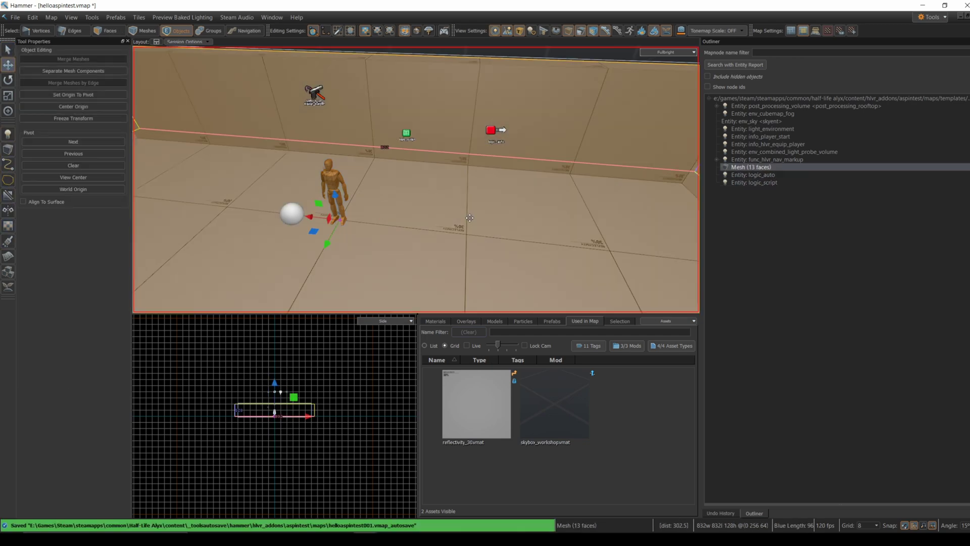
Set the logic_script's Name to MyFirstScript and Entity Scripts to HelloGordon.lua
double_click(405, 135)
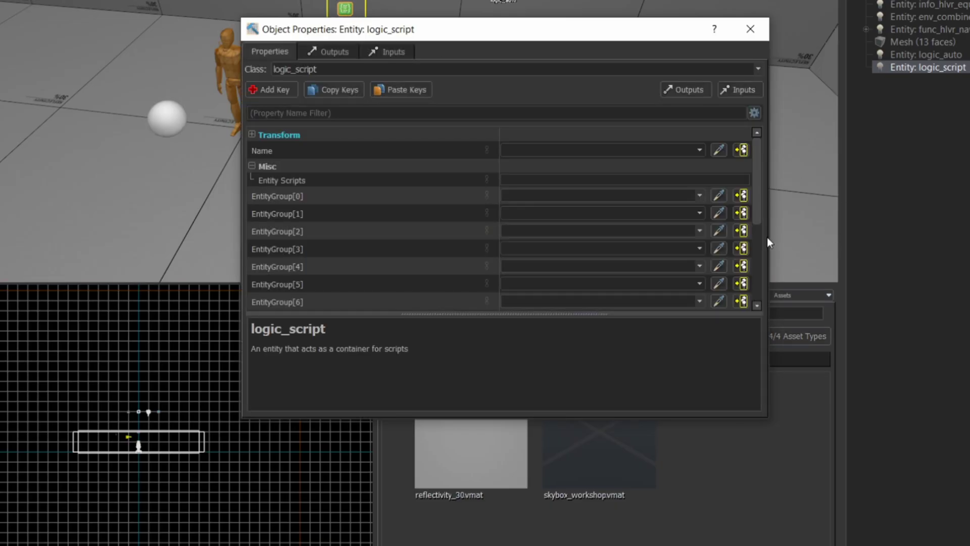
left_click(516, 150)
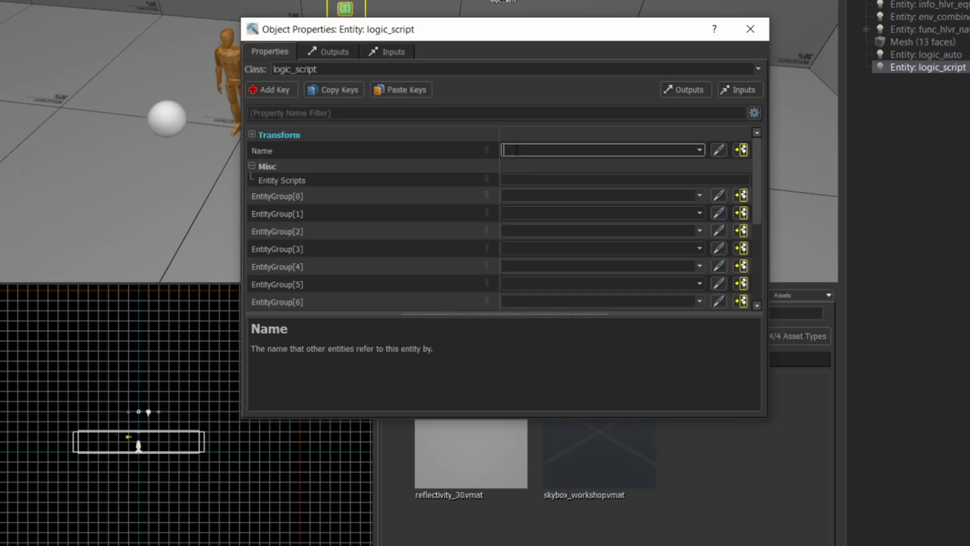
type("MyFirst")
type("Script")
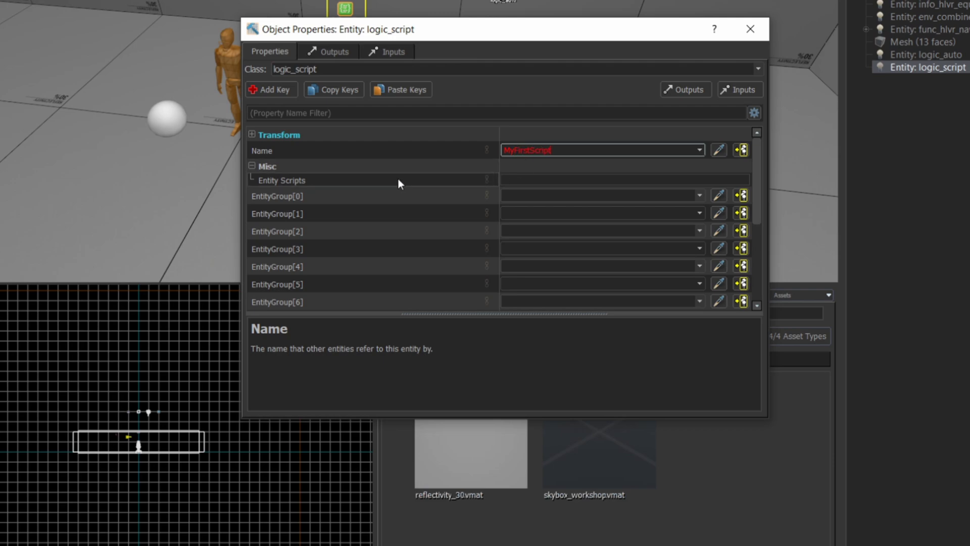
left_click(606, 180)
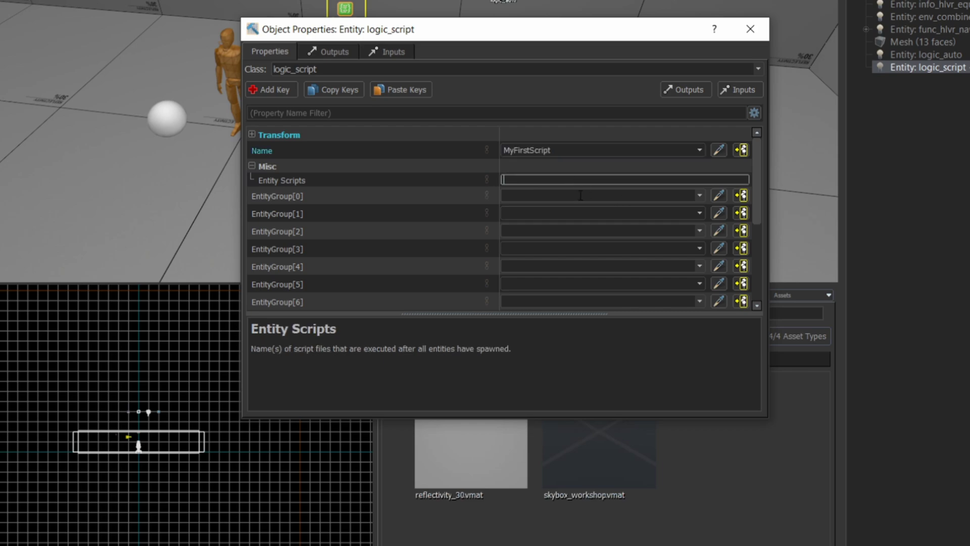
type("HelloGo")
type("rdon.lua")
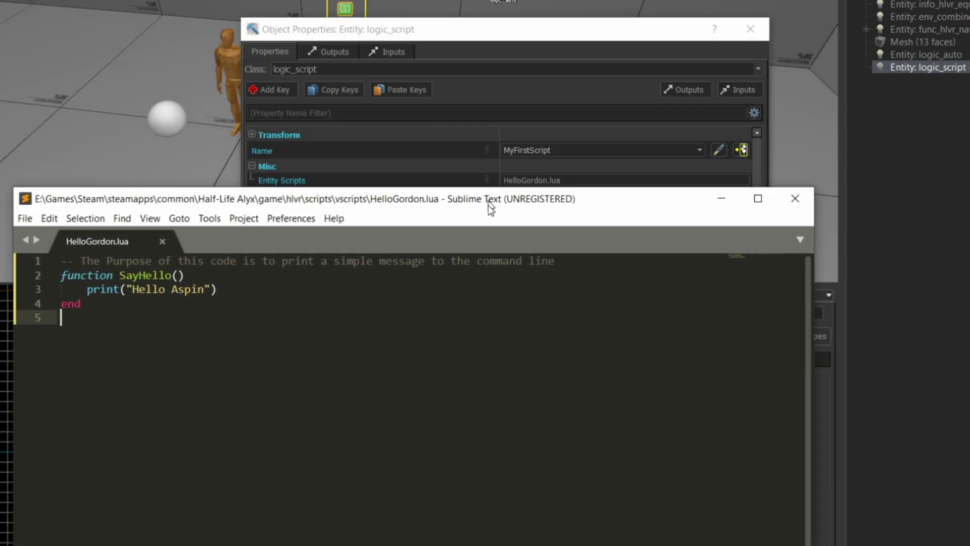
mouse_move(495, 205)
left_mouse_down()
mouse_move(599, 206)
mouse_move(639, 217)
left_mouse_up()
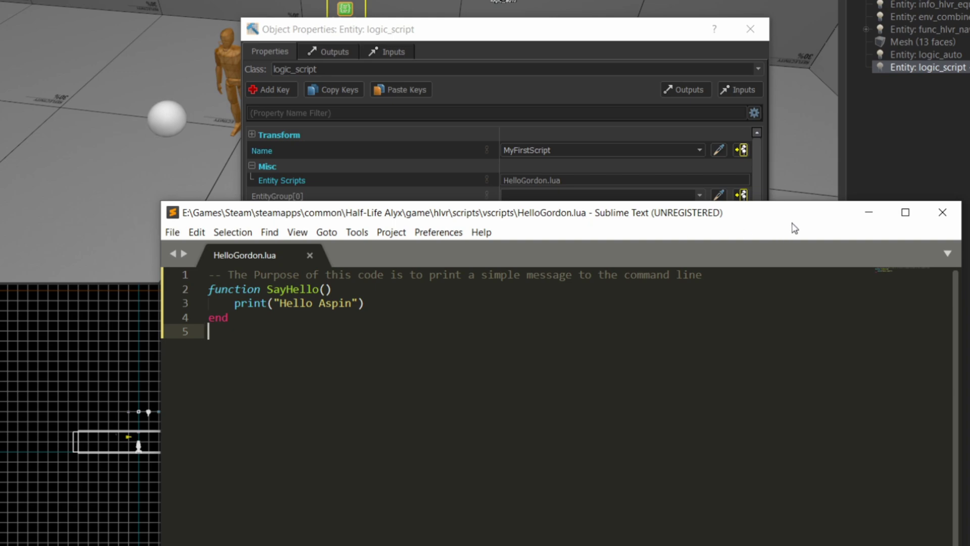
left_click(874, 220)
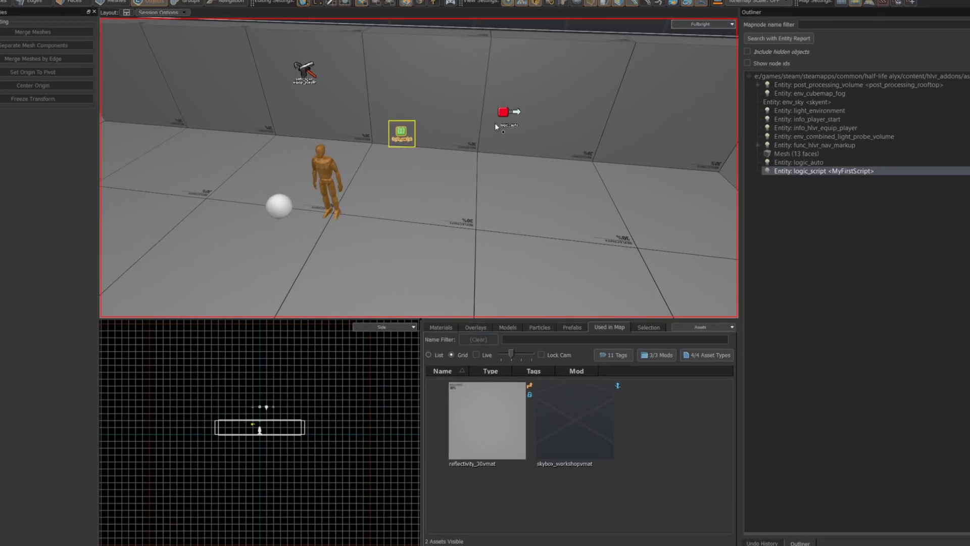
Add an OnMapSpawn output on logic_auto targeting MyFirstScript
double_click(511, 99)
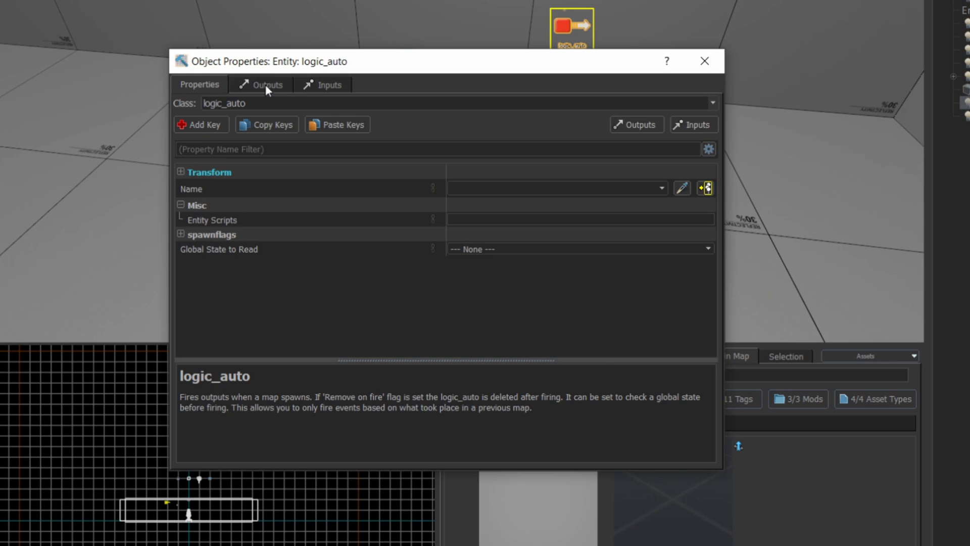
left_click(265, 84)
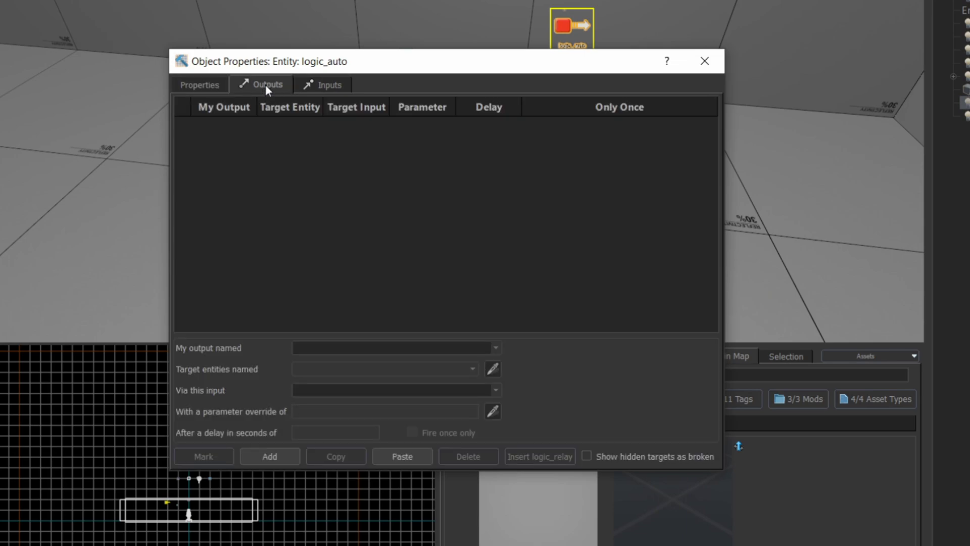
left_click(256, 455)
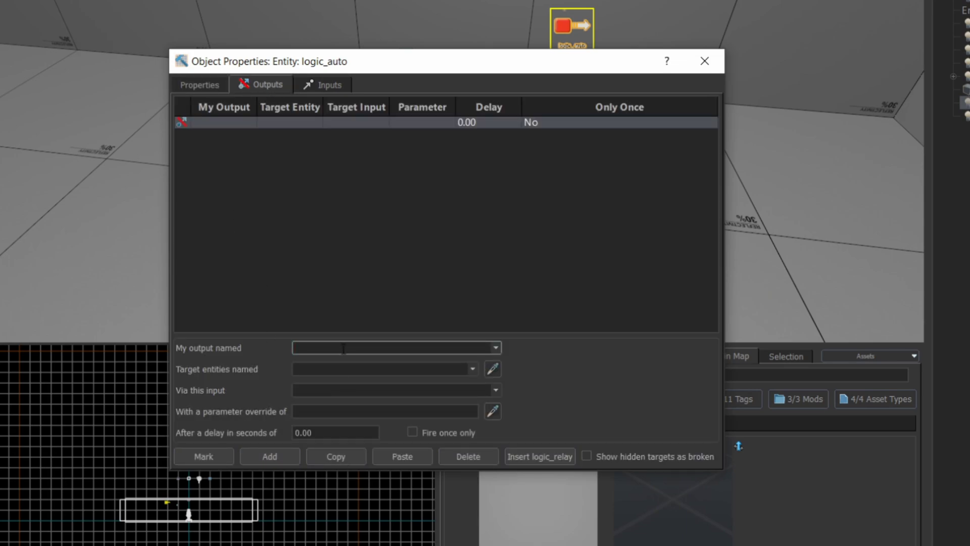
type("OnMa")
left_click(350, 362)
left_click(469, 368)
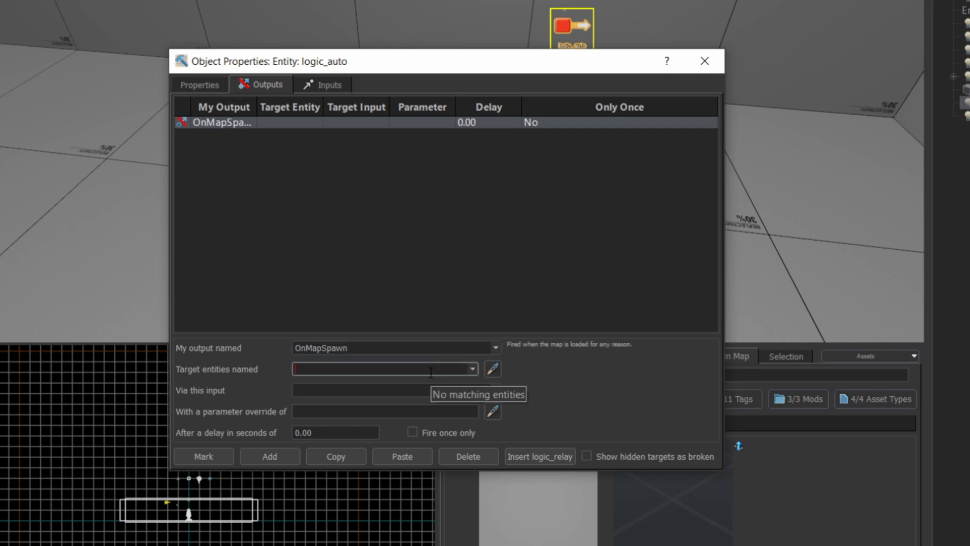
type("MyFirstScr")
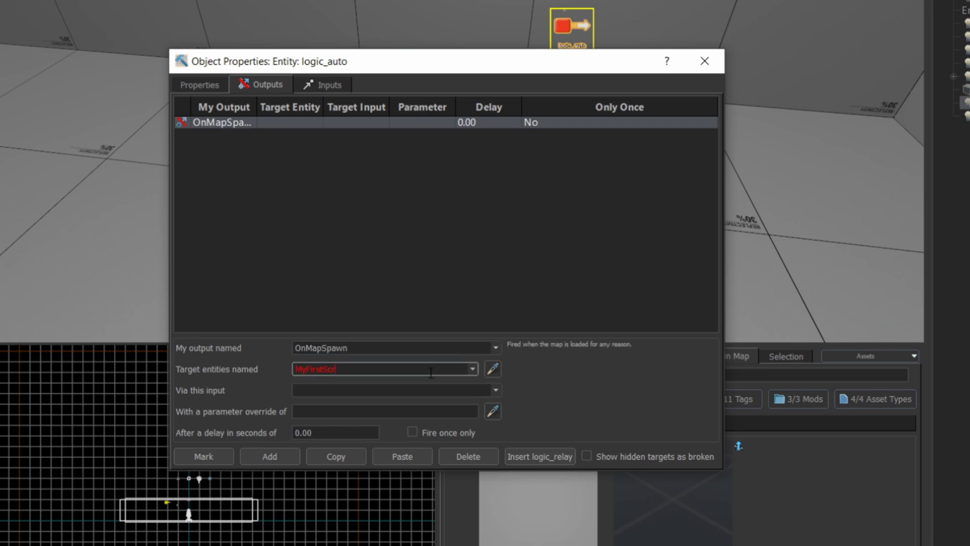
type("ipt")
left_click(428, 389)
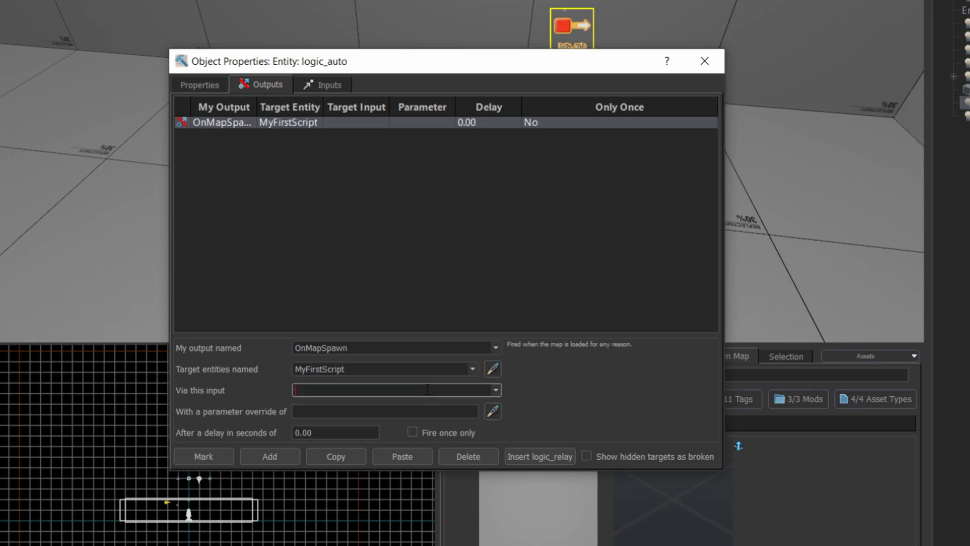
Set the output's input to CallScriptFunction with parameter SayHello, taken from the Lua script
left_click_drag(372, 68, 341, 57)
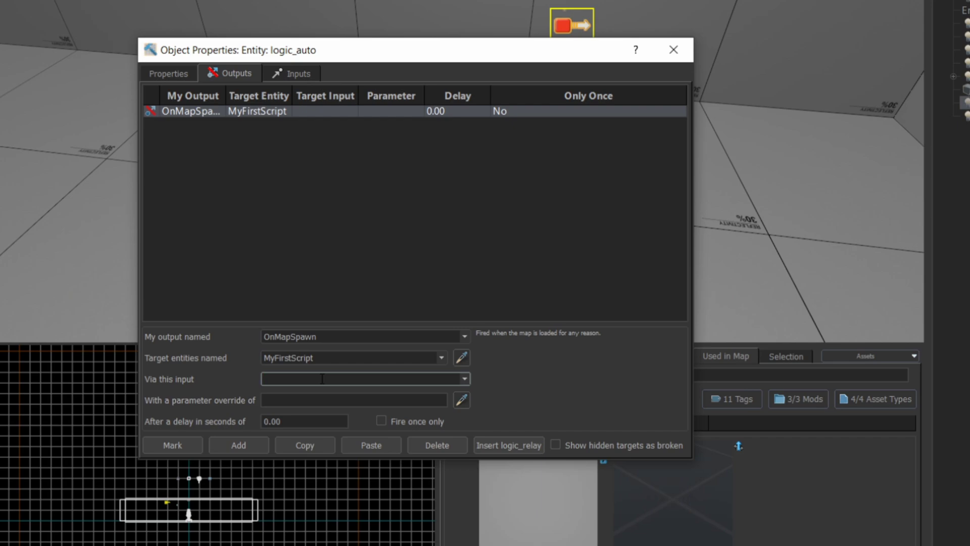
type("Cal")
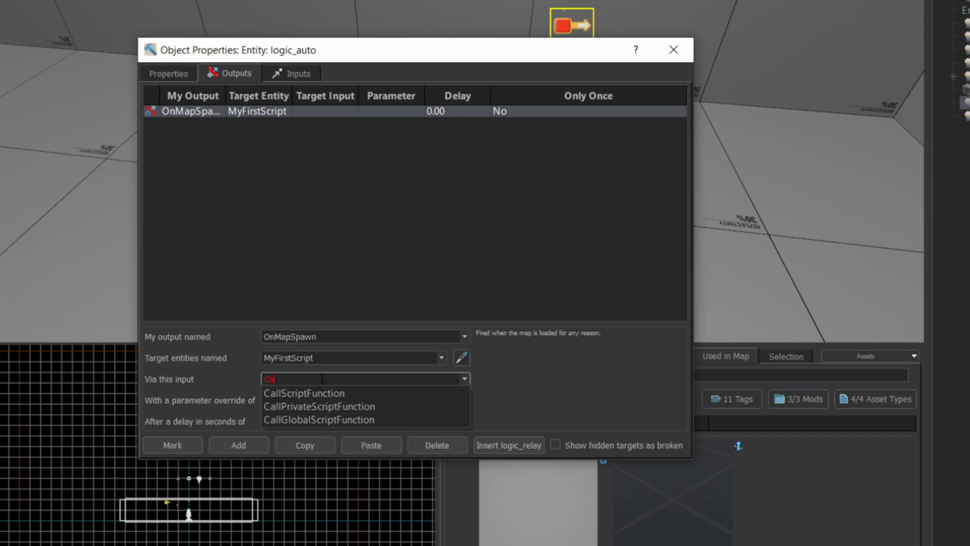
left_click(324, 393)
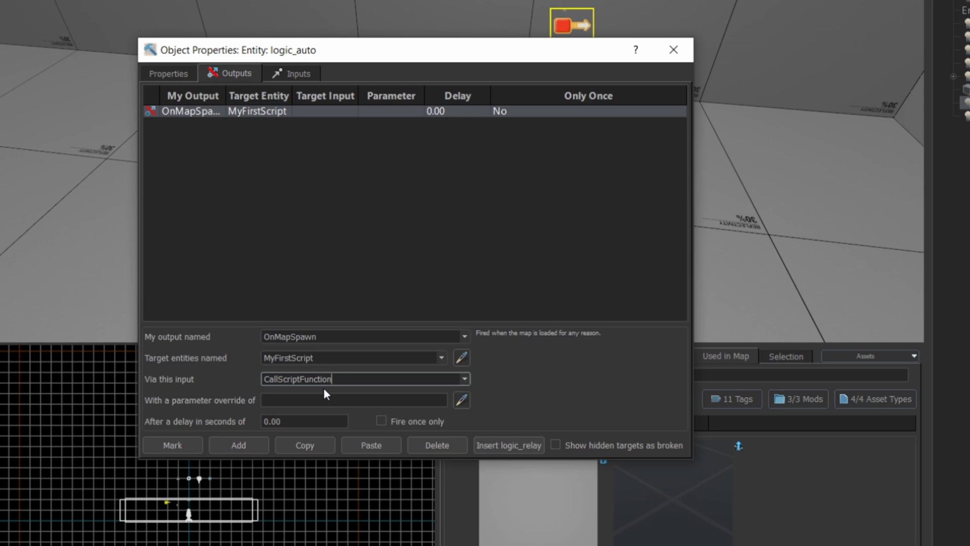
key("Tab")
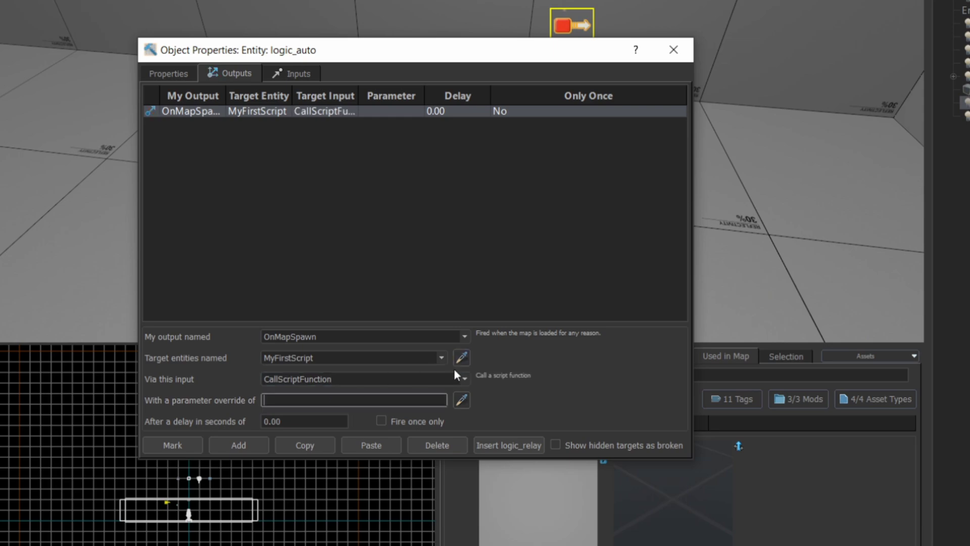
key("alt+Tab")
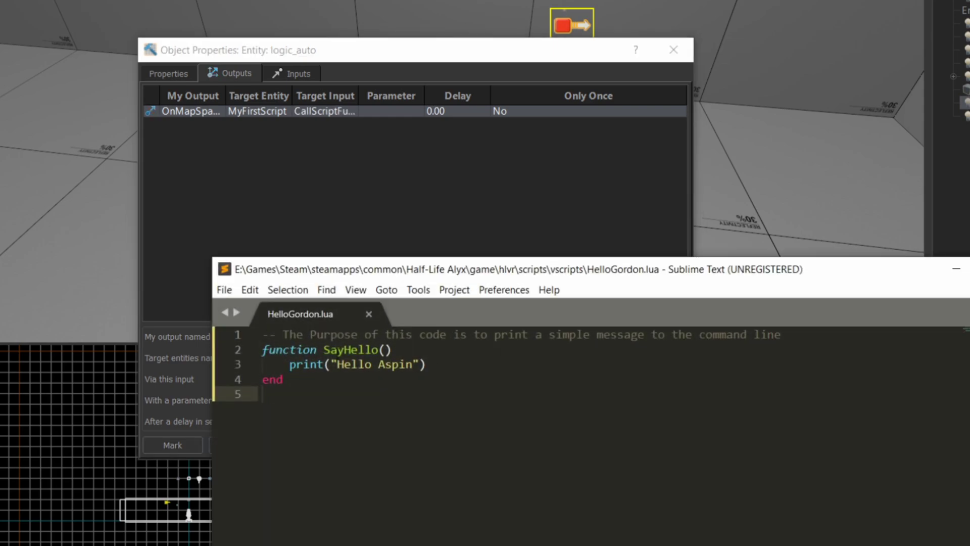
left_click_drag(323, 350, 379, 350)
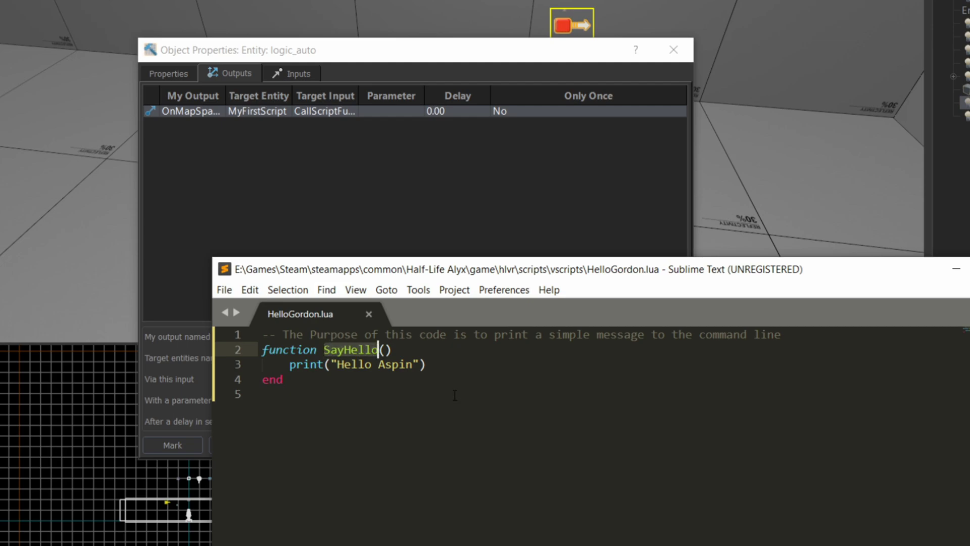
left_click(413, 225)
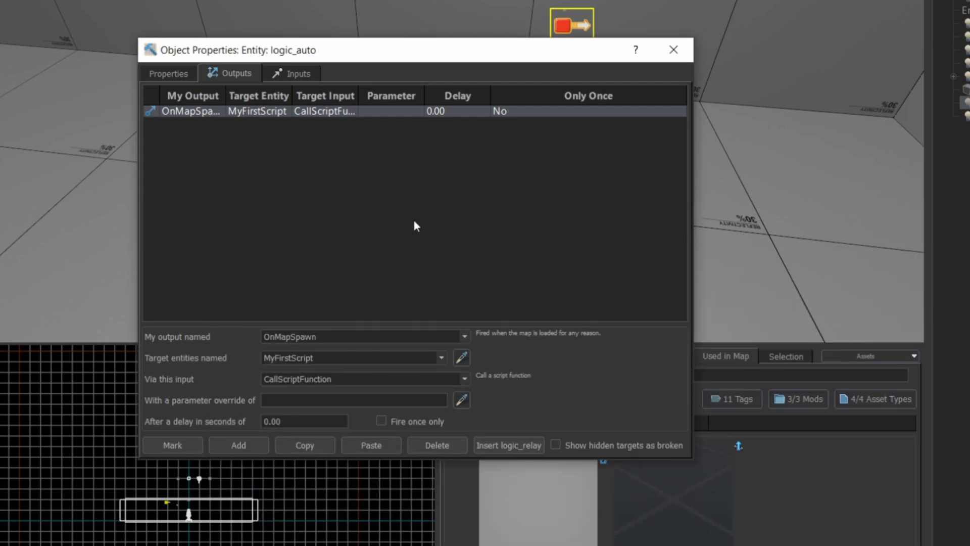
left_click(235, 113)
left_click(305, 400)
type("Say?")
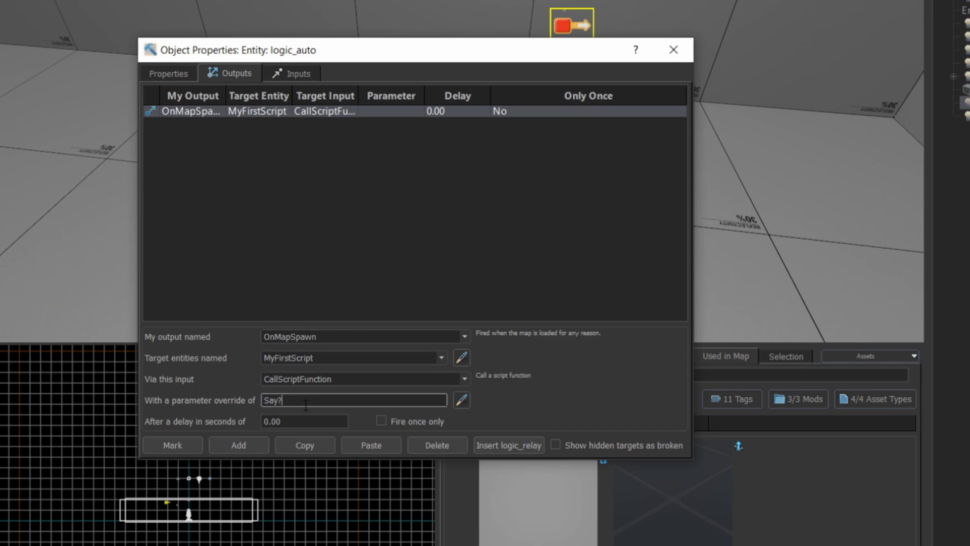
key("BackSpace")
type("Hello")
left_click(404, 219)
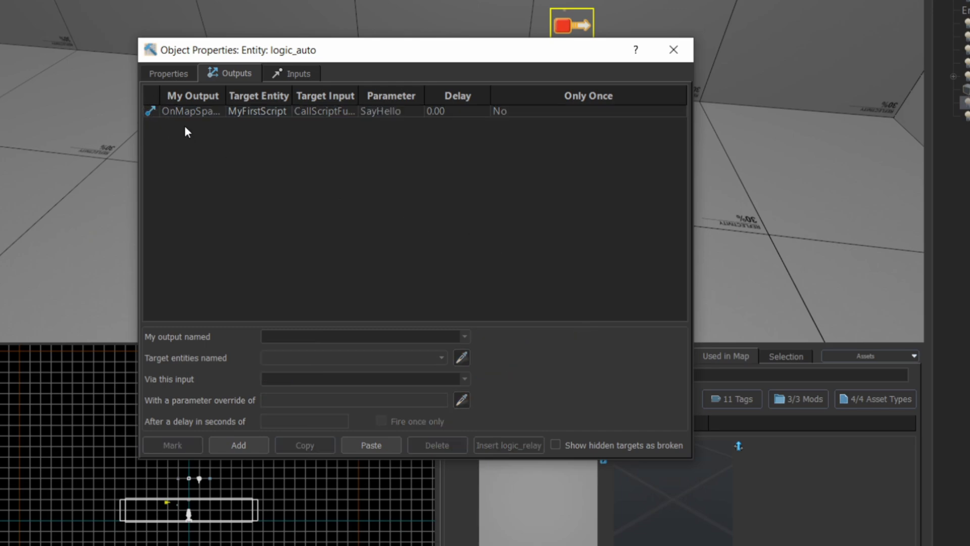
Build and run the helloaspintest map, saving at the prompt, then launch VConsole
left_click(662, 52)
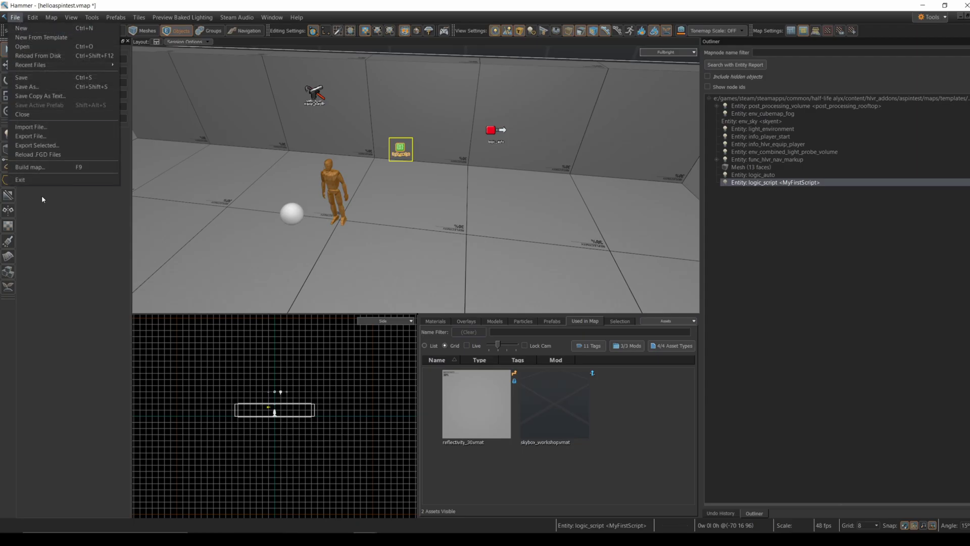
key("F9")
left_click(425, 453)
left_click(453, 292)
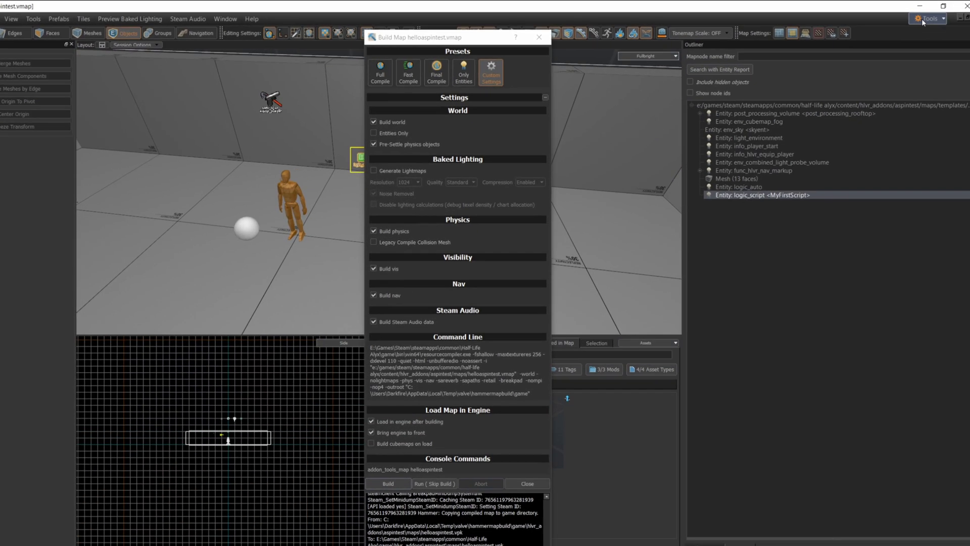
left_click(929, 17)
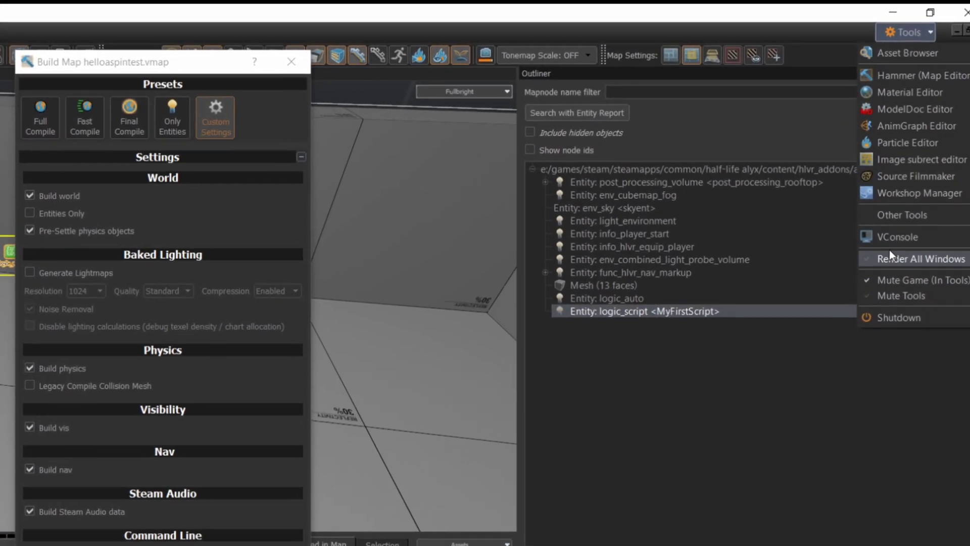
left_click(903, 214)
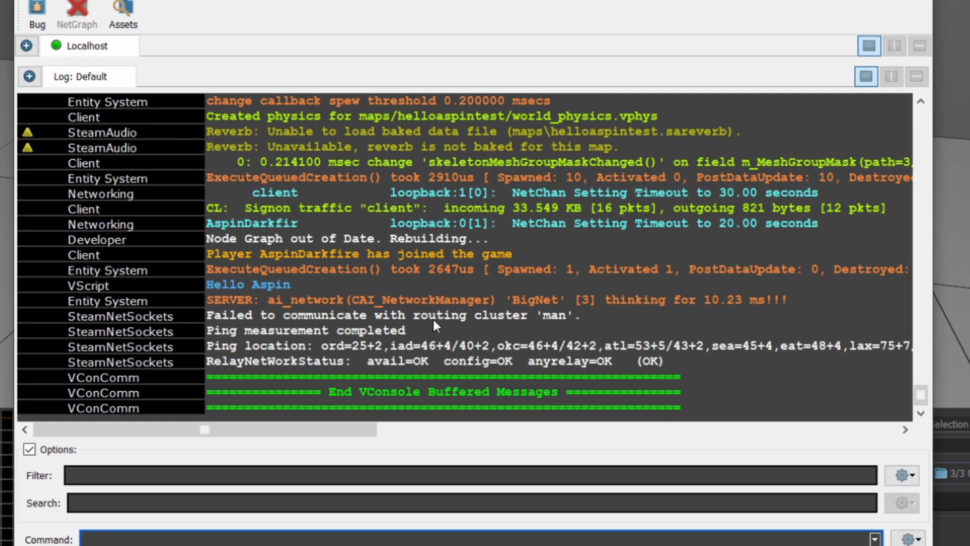
Highlight the 'Hello Aspin' VScript line in the VConsole log
triple_click(304, 285)
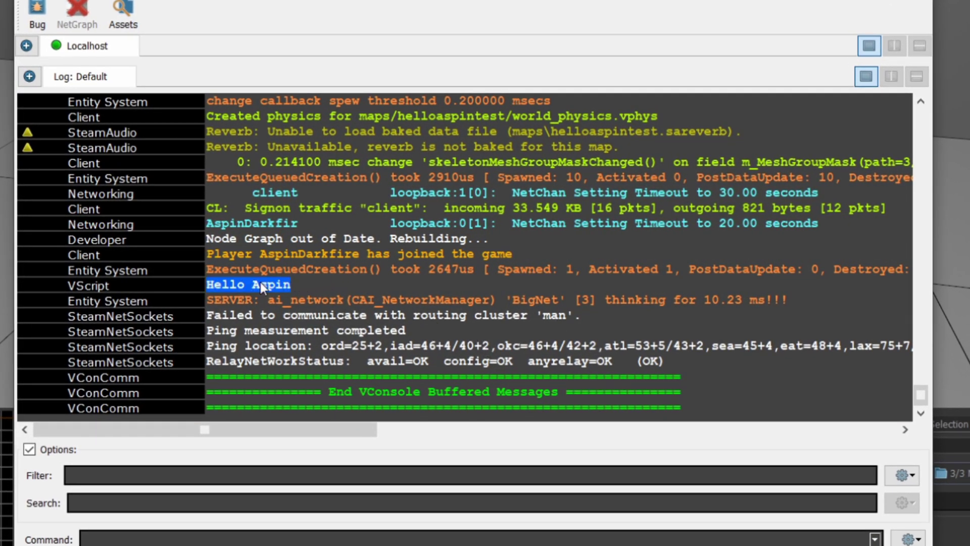